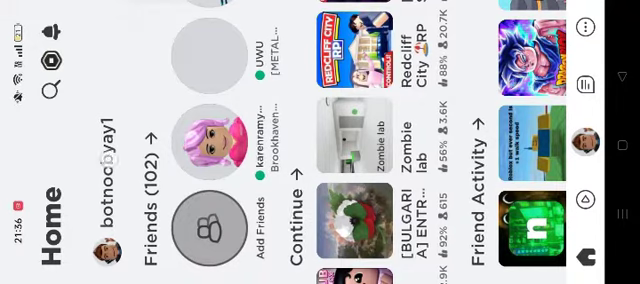
Step: Refresh the Home feed and open Zombie lab from the Continue row
drag(250, 150, 290, 150)
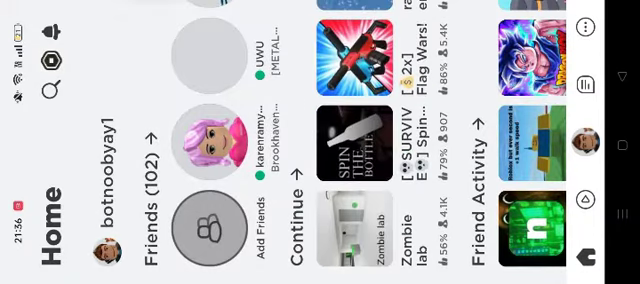
click(355, 228)
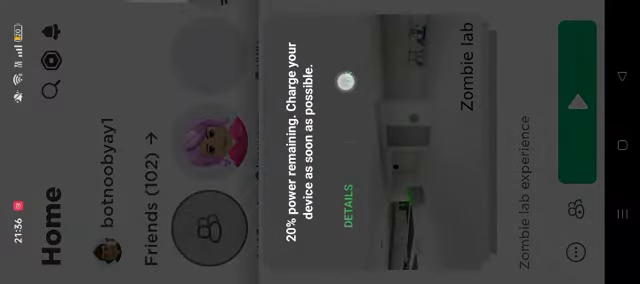
Step: Dismiss the low-battery warning dialog
click(349, 76)
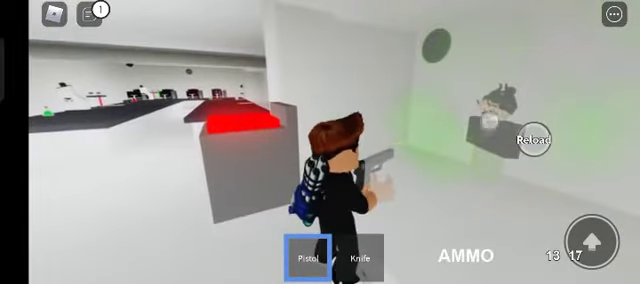
Step: Holster the pistol and run across the room toward the stairs
drag(477, 216, 470, 50)
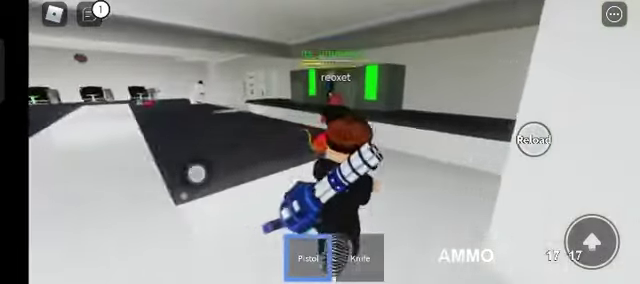
mouse_move(79, 200)
mouse_down()
mouse_move(121, 165)
mouse_move(222, 200)
mouse_move(190, 180)
mouse_up()
click(307, 257)
mouse_move(466, 210)
mouse_down()
mouse_move(452, 231)
mouse_move(476, 229)
mouse_up()
mouse_move(190, 180)
mouse_down()
mouse_move(180, 270)
mouse_move(213, 210)
mouse_up()
drag(476, 229, 443, 227)
drag(213, 210, 201, 187)
mouse_move(443, 227)
mouse_down()
mouse_move(473, 216)
mouse_move(501, 217)
mouse_move(439, 213)
mouse_up()
Step: Open the chat to read new messages, then close it
click(89, 12)
click(89, 12)
click(89, 12)
mouse_move(179, 177)
mouse_down()
mouse_move(211, 206)
mouse_move(171, 167)
mouse_up()
click(89, 12)
Step: Run past the wall button and through the doorway into the large room
drag(491, 214, 466, 214)
drag(171, 167, 210, 189)
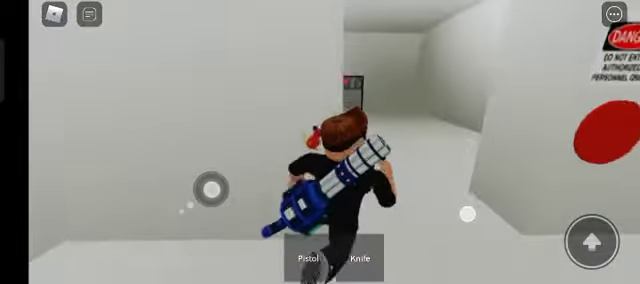
drag(466, 214, 544, 216)
drag(210, 189, 169, 160)
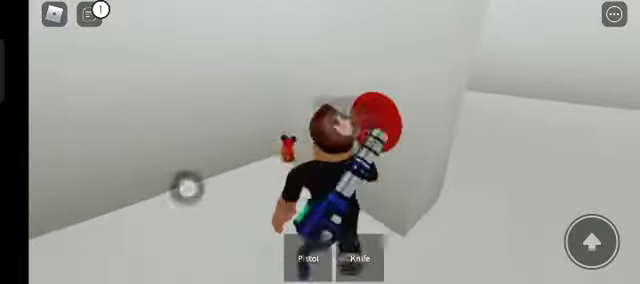
mouse_move(187, 187)
mouse_down()
mouse_move(167, 214)
mouse_move(81, 214)
mouse_move(126, 161)
mouse_up()
drag(393, 214, 477, 227)
drag(126, 161, 161, 154)
drag(440, 211, 463, 211)
drag(175, 156, 179, 154)
drag(463, 211, 454, 206)
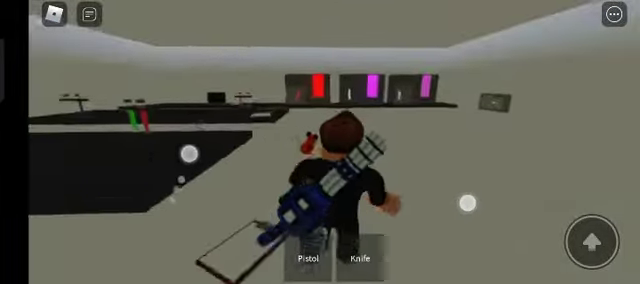
Step: Walk up to the coloured boxes holding Mutant_Heal, checking the red and green ones
drag(187, 144, 174, 119)
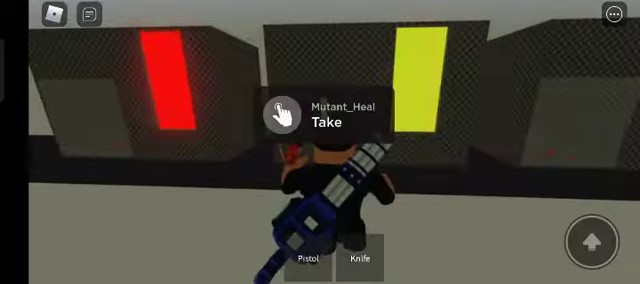
drag(165, 212, 61, 192)
drag(480, 201, 491, 200)
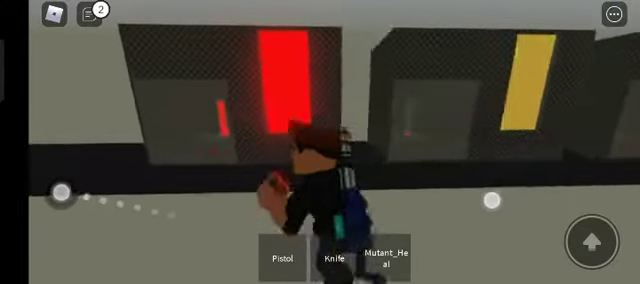
drag(61, 192, 148, 211)
drag(491, 200, 499, 202)
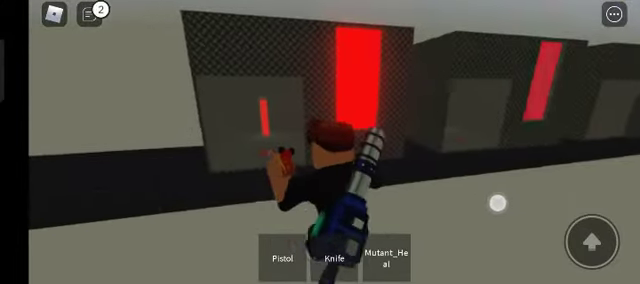
drag(166, 226, 170, 224)
drag(500, 197, 508, 190)
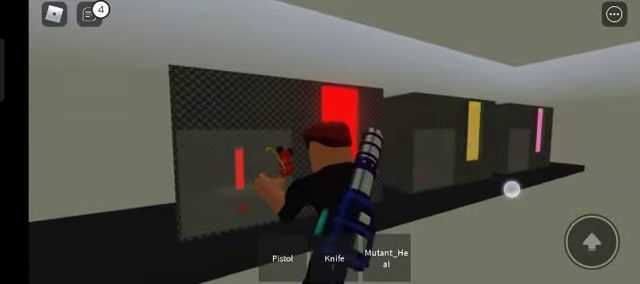
click(90, 13)
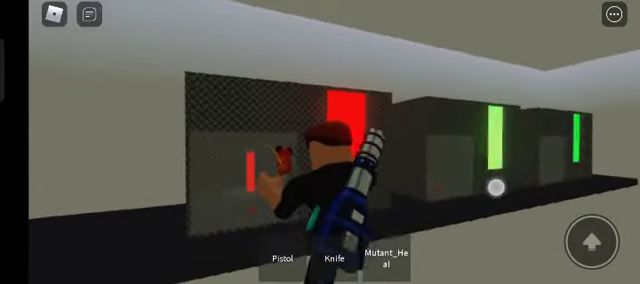
mouse_move(495, 187)
mouse_down()
mouse_move(413, 216)
mouse_move(481, 177)
mouse_move(479, 184)
mouse_move(540, 207)
mouse_move(593, 173)
mouse_move(519, 194)
mouse_up()
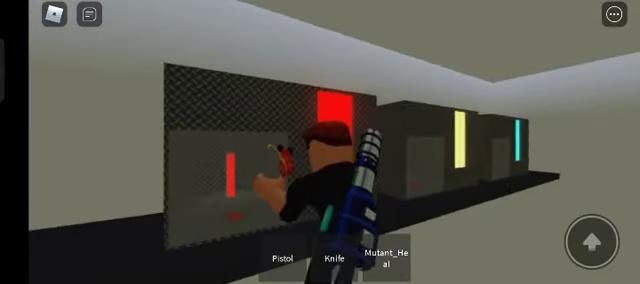
Step: Move the Knife from the hotbar into storage and create a Virus
click(614, 14)
click(479, 147)
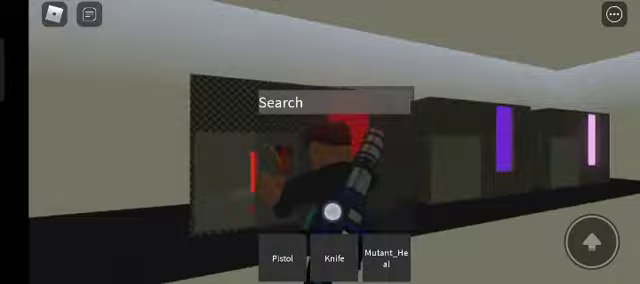
drag(334, 258, 283, 145)
click(614, 14)
click(293, 169)
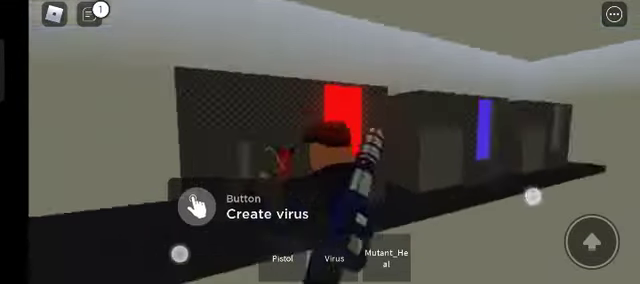
Step: Walk past the green tubes to the panels and collect another Mutant_Heal
drag(531, 196, 476, 214)
drag(180, 254, 167, 181)
drag(476, 214, 508, 197)
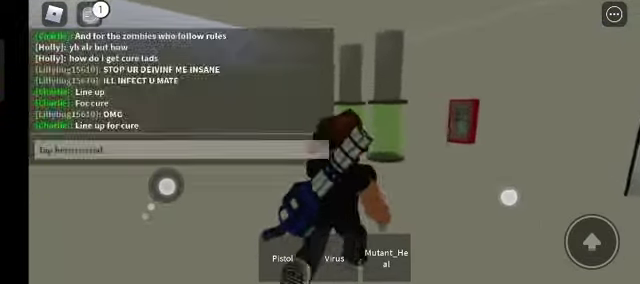
drag(166, 186, 130, 122)
drag(508, 197, 480, 202)
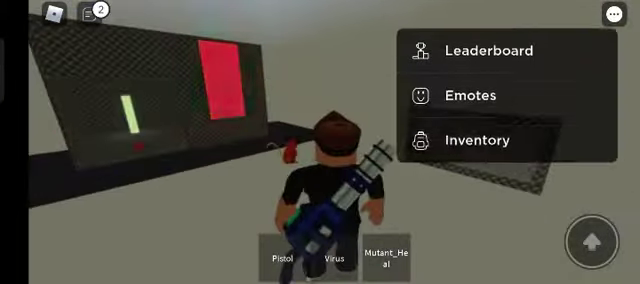
click(477, 140)
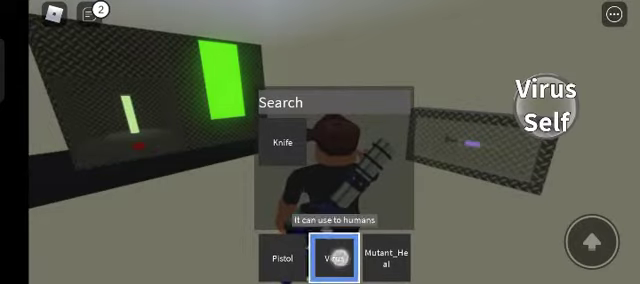
drag(91, 208, 130, 232)
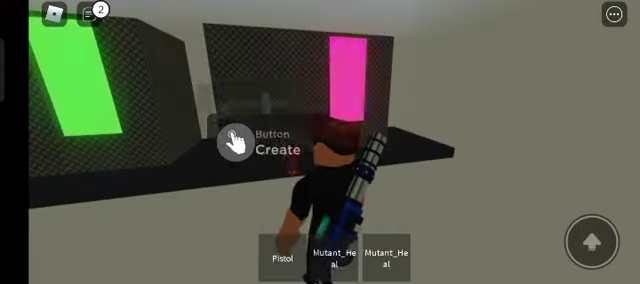
drag(509, 172, 467, 196)
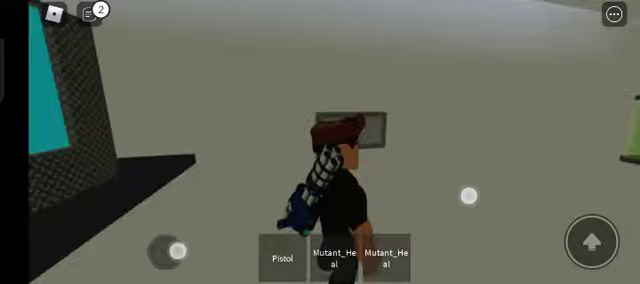
Step: Walk past the grey wall toward the doorway with the mirror
mouse_move(160, 263)
mouse_down()
mouse_move(168, 190)
mouse_move(193, 187)
mouse_move(155, 150)
mouse_move(79, 139)
mouse_move(111, 154)
mouse_up()
drag(500, 210, 460, 199)
drag(111, 154, 88, 165)
drag(460, 199, 472, 205)
drag(88, 165, 187, 211)
drag(472, 205, 476, 209)
drag(187, 211, 203, 247)
drag(476, 209, 439, 200)
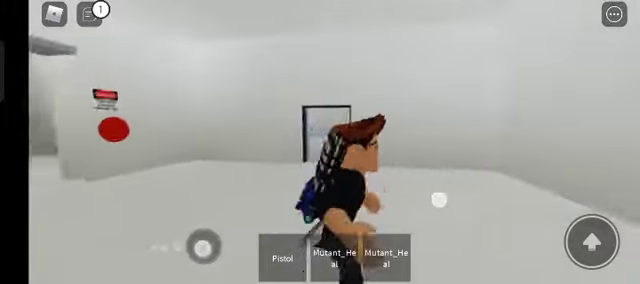
drag(203, 247, 72, 214)
mouse_move(439, 200)
mouse_down()
mouse_move(480, 211)
mouse_move(420, 205)
mouse_up()
Step: Draw the pistol and shoot the approaching mutant repeatedly
click(283, 258)
click(462, 124)
click(443, 131)
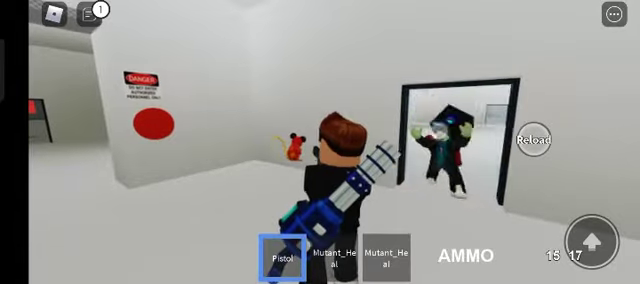
click(446, 143)
click(446, 143)
click(408, 151)
mouse_move(107, 230)
mouse_down()
mouse_move(109, 268)
mouse_move(100, 270)
mouse_up()
click(400, 133)
click(386, 143)
click(380, 150)
click(380, 155)
click(410, 128)
click(410, 128)
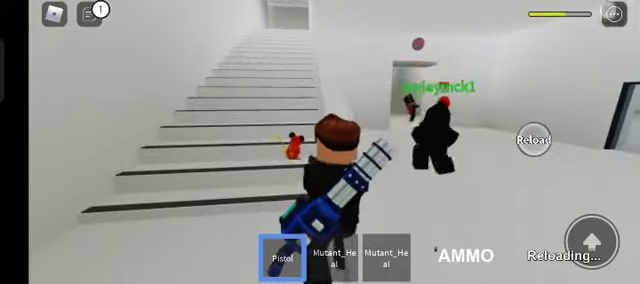
Step: Check the inventory, then equip the Knife and look across the room
click(614, 14)
click(506, 157)
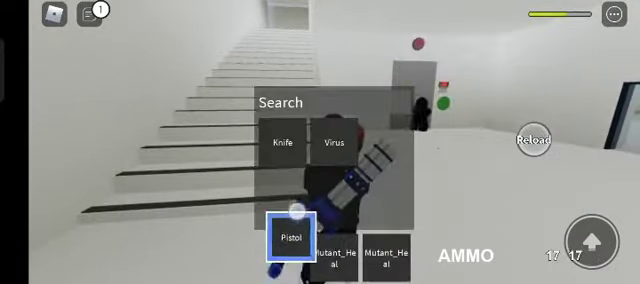
mouse_move(143, 229)
mouse_down()
mouse_move(146, 158)
mouse_move(137, 144)
mouse_move(116, 148)
mouse_move(87, 139)
mouse_up()
click(283, 258)
mouse_move(473, 183)
mouse_down()
mouse_move(476, 191)
mouse_move(513, 201)
mouse_move(460, 201)
mouse_up()
mouse_move(77, 144)
mouse_down()
mouse_move(147, 193)
mouse_move(170, 181)
mouse_up()
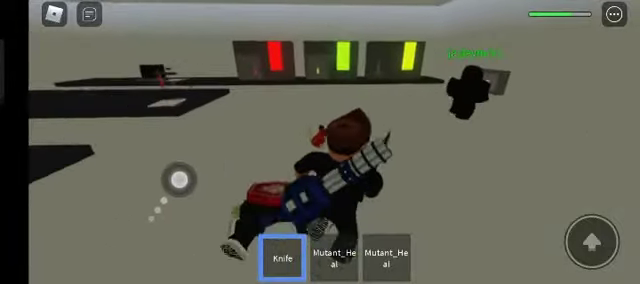
Step: Put the Virus into the hotbar, hold it briefly, then switch back to the Knife
click(613, 13)
click(518, 152)
click(332, 204)
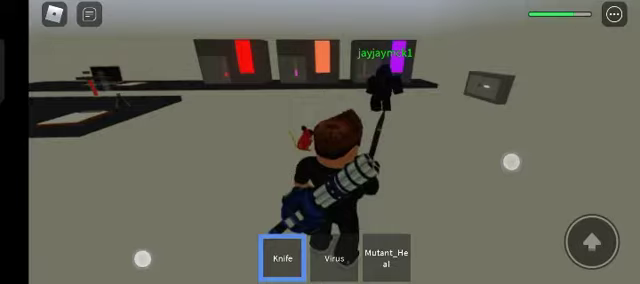
drag(142, 259, 157, 174)
click(330, 259)
mouse_move(443, 196)
mouse_down()
mouse_move(466, 199)
mouse_move(476, 187)
mouse_move(477, 193)
mouse_move(500, 179)
mouse_up()
click(309, 258)
Step: Move forward through the room while turning the view around
drag(200, 237, 144, 144)
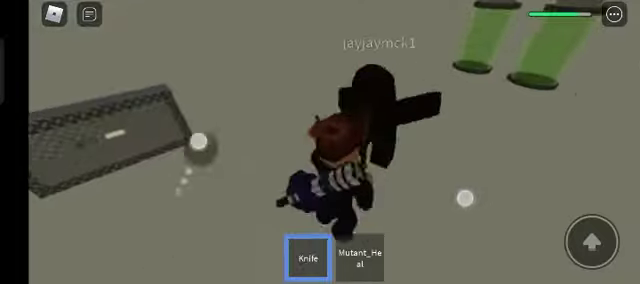
drag(465, 198, 476, 186)
drag(198, 142, 173, 161)
drag(476, 186, 474, 190)
drag(173, 187, 131, 214)
drag(474, 190, 489, 176)
click(102, 213)
Step: Swing the knife by the green tubes and walk up to the red panel
drag(126, 214, 152, 188)
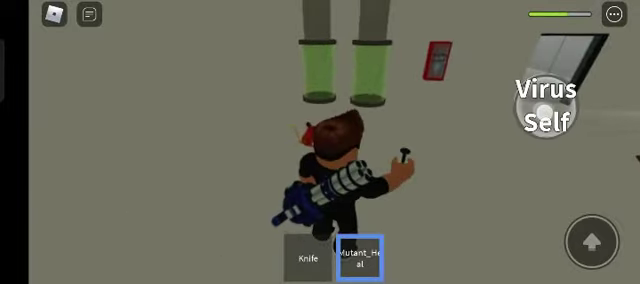
drag(122, 245, 149, 216)
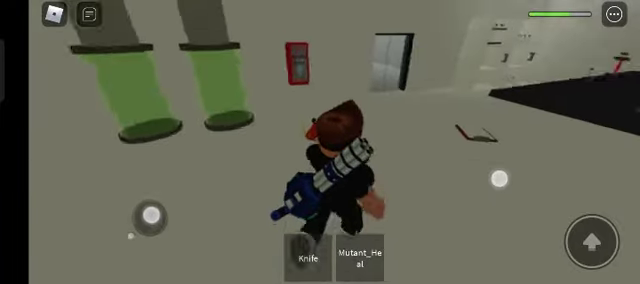
drag(499, 179, 496, 177)
drag(149, 216, 124, 176)
drag(496, 177, 480, 176)
drag(124, 176, 107, 199)
drag(480, 176, 457, 180)
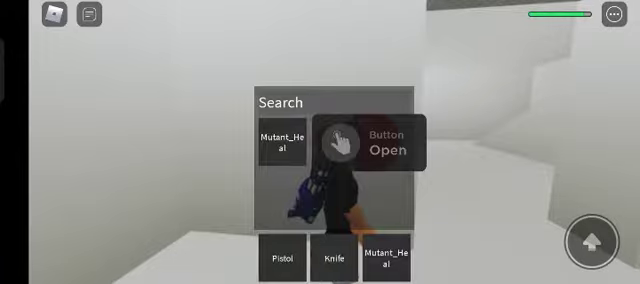
Step: Walk along the white corridor, looking around the room and doorway
drag(145, 263, 104, 179)
drag(471, 214, 463, 213)
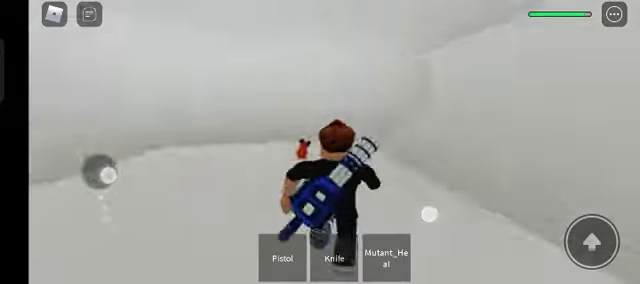
drag(429, 214, 452, 193)
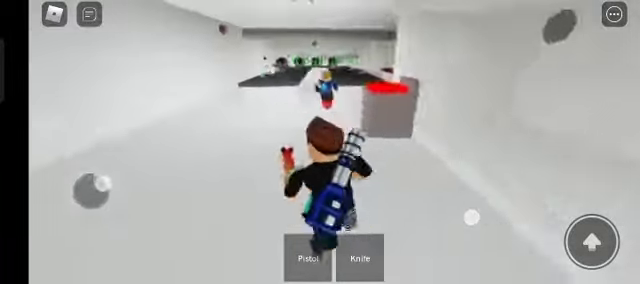
Step: Run along the counter past the green panels toward the other player
drag(188, 185, 126, 178)
drag(497, 212, 471, 217)
drag(126, 178, 133, 170)
drag(503, 208, 513, 211)
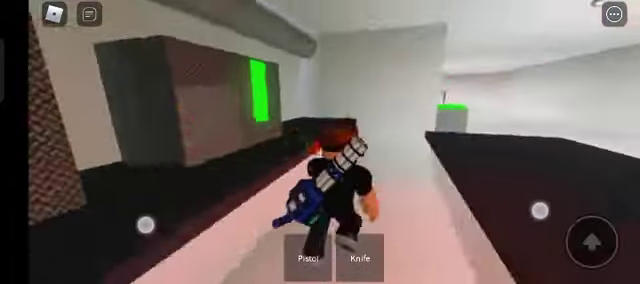
drag(133, 170, 190, 222)
drag(513, 211, 540, 210)
drag(190, 222, 192, 205)
drag(578, 255, 420, 233)
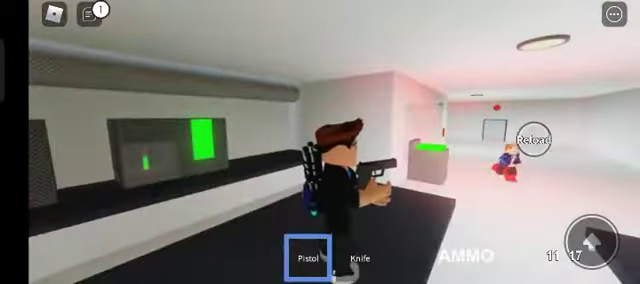
mouse_move(500, 205)
mouse_down()
mouse_move(423, 210)
mouse_move(515, 215)
mouse_up()
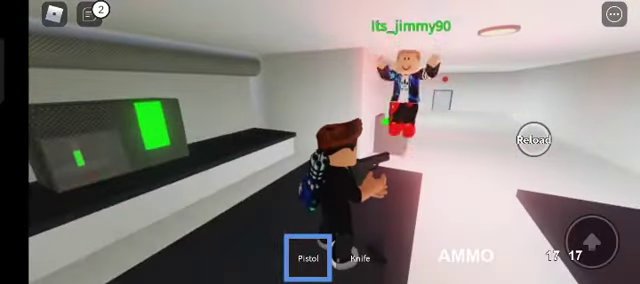
drag(308, 258, 495, 212)
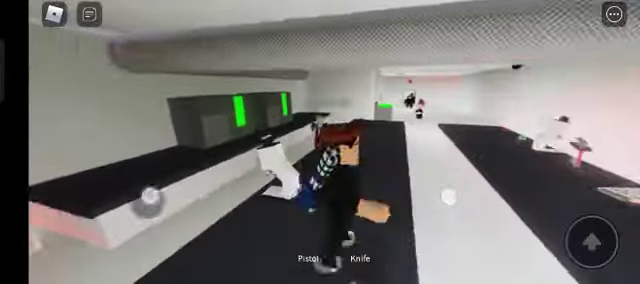
Step: Draw the pistol by the green panels, then turn toward the corridor
click(307, 258)
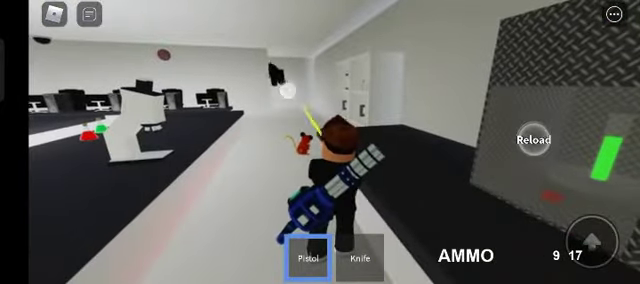
drag(480, 180, 430, 182)
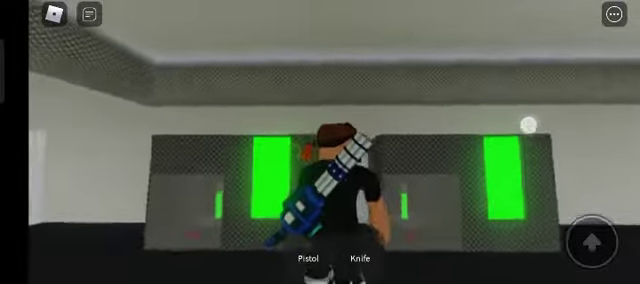
mouse_move(528, 124)
mouse_down()
mouse_move(455, 144)
mouse_move(407, 200)
mouse_move(427, 221)
mouse_move(480, 208)
mouse_up()
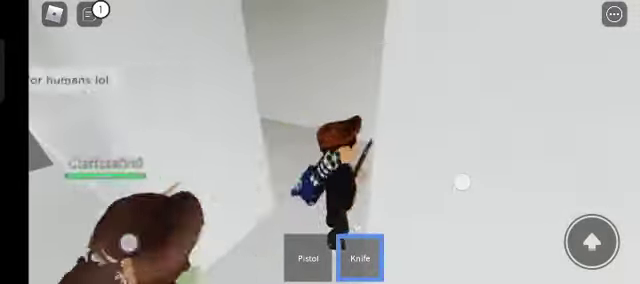
Step: Shoot at a player down the corridor and run past the green box
drag(461, 182, 461, 179)
drag(54, 243, 84, 184)
click(360, 100)
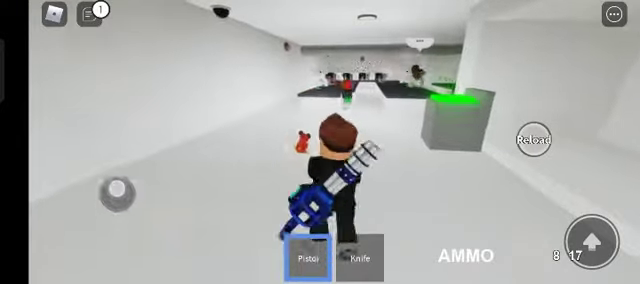
drag(560, 195, 482, 190)
drag(134, 179, 211, 162)
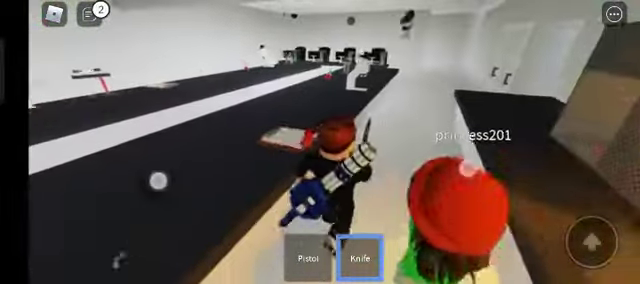
Step: Fire at the nearby player, walk to the green-panel boxes and holster the pistol
click(307, 258)
click(470, 185)
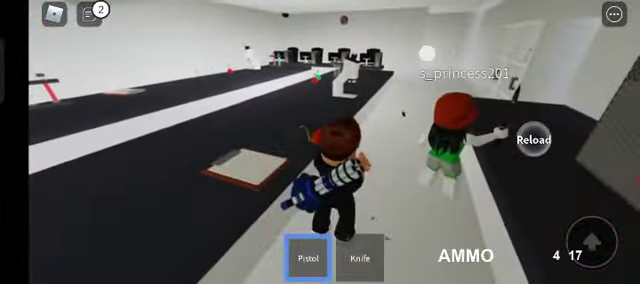
drag(476, 200, 380, 196)
click(307, 258)
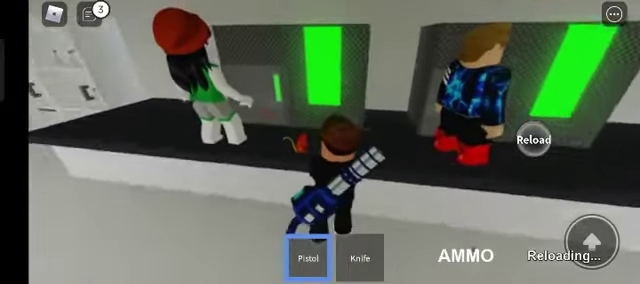
drag(455, 190, 500, 196)
click(307, 258)
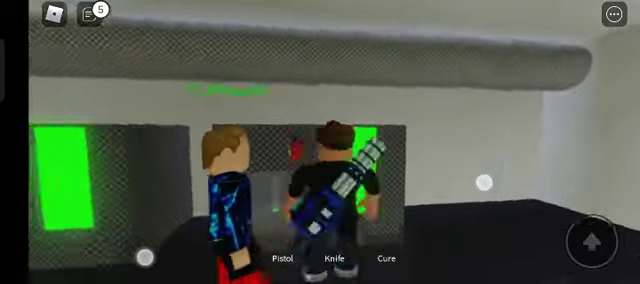
Step: Hold the Cure, put it away, and walk through the hallway toward another player
drag(144, 257, 114, 246)
click(385, 258)
drag(171, 228, 203, 226)
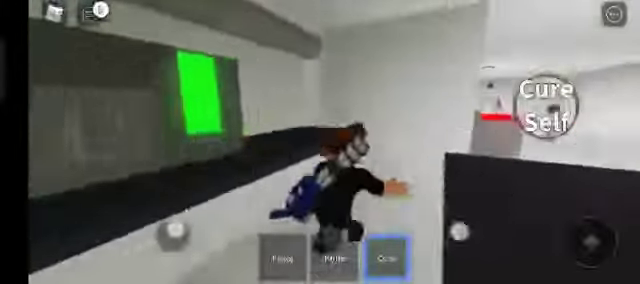
click(385, 258)
drag(183, 189, 168, 185)
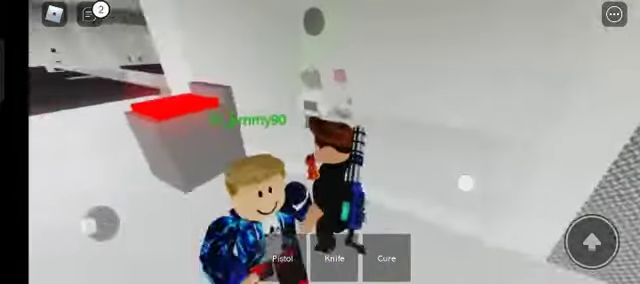
Step: Look around the room by the red box, turning away from the player
drag(497, 185, 466, 183)
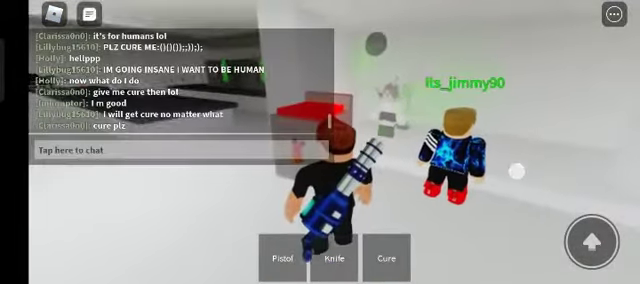
drag(517, 171, 505, 186)
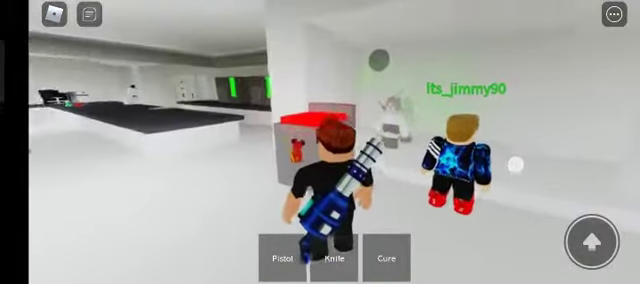